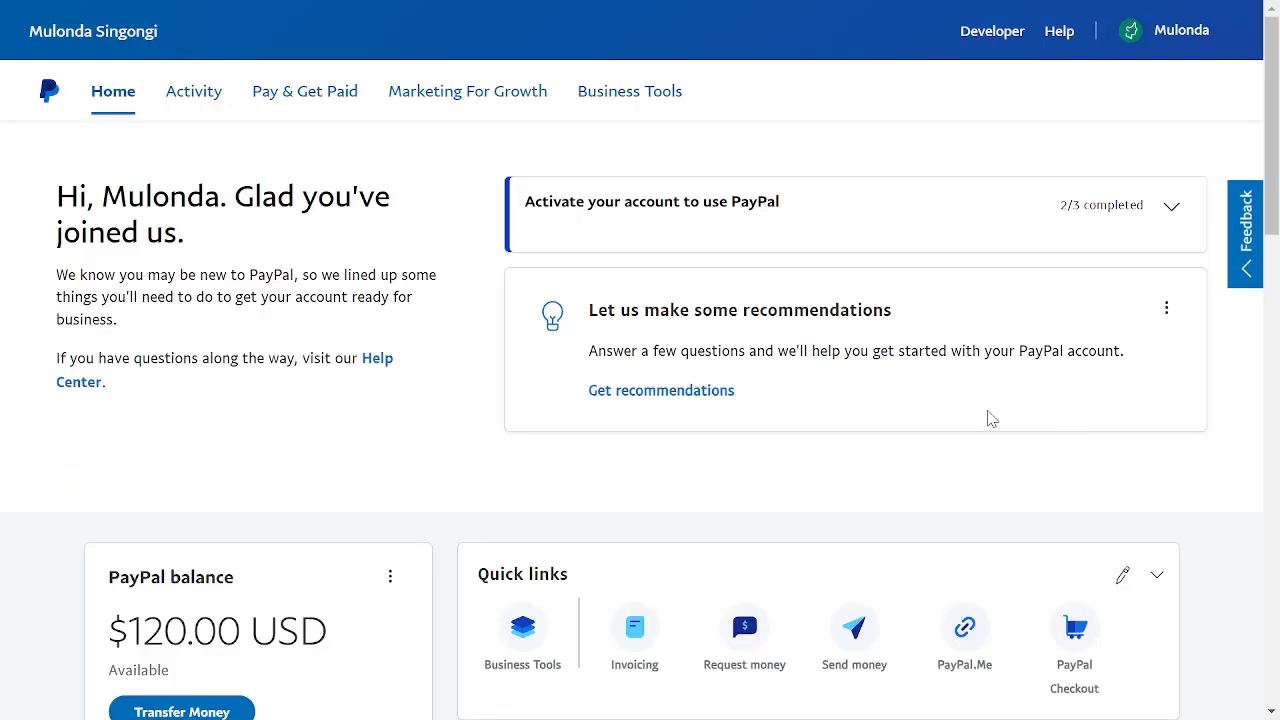
- Log in to PayPal and highlight the $120.00 USD available balance on the home dashboard
click(694, 401)
drag(128, 630, 224, 614)
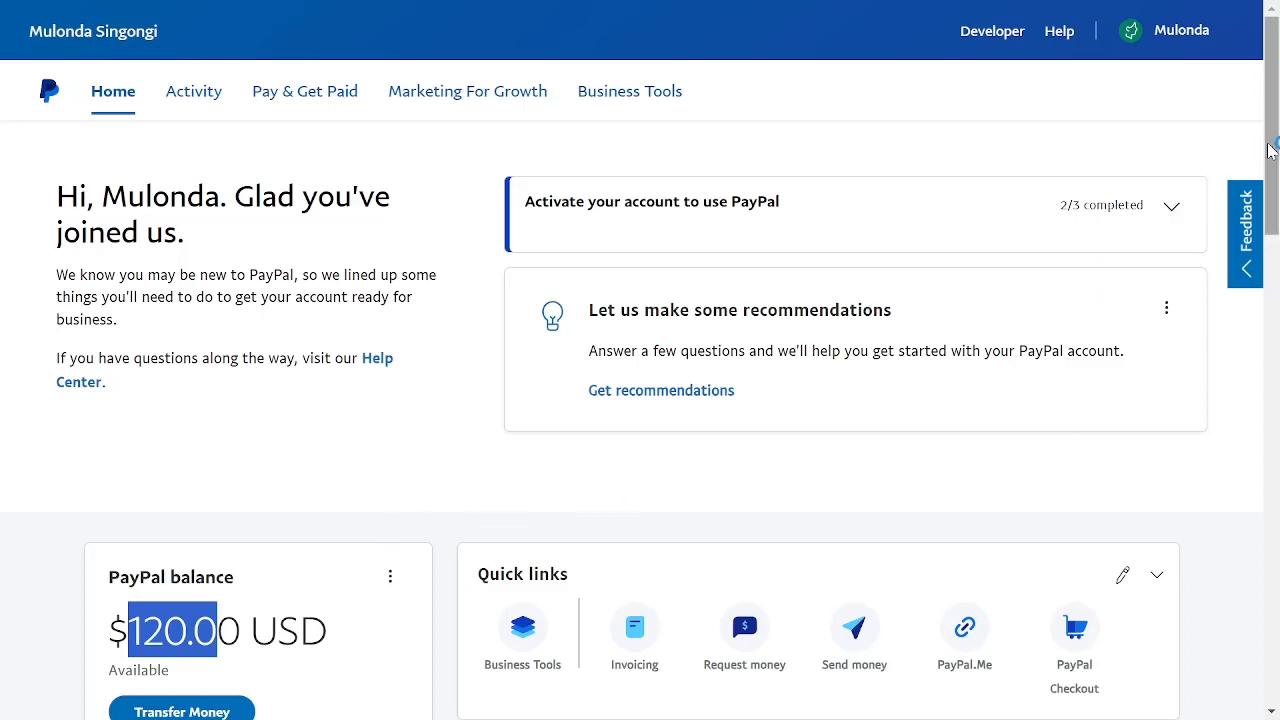
scroll(1270, 130, down, 4)
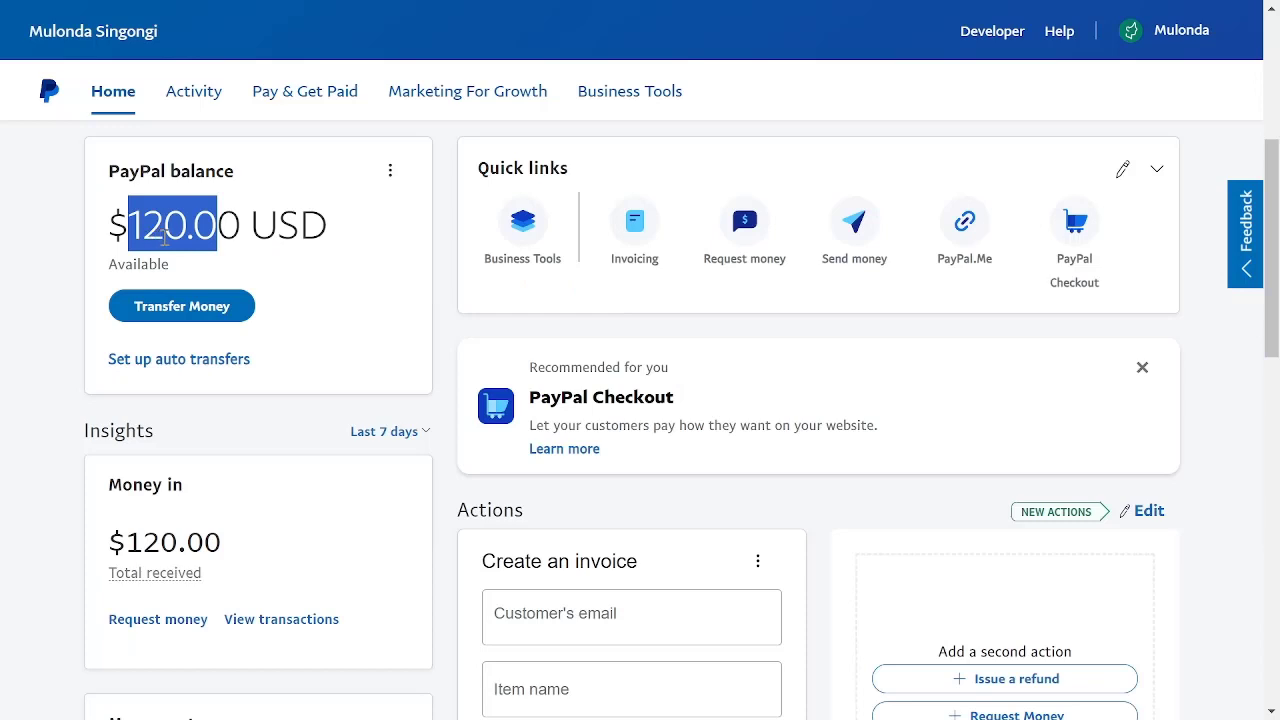
click(346, 270)
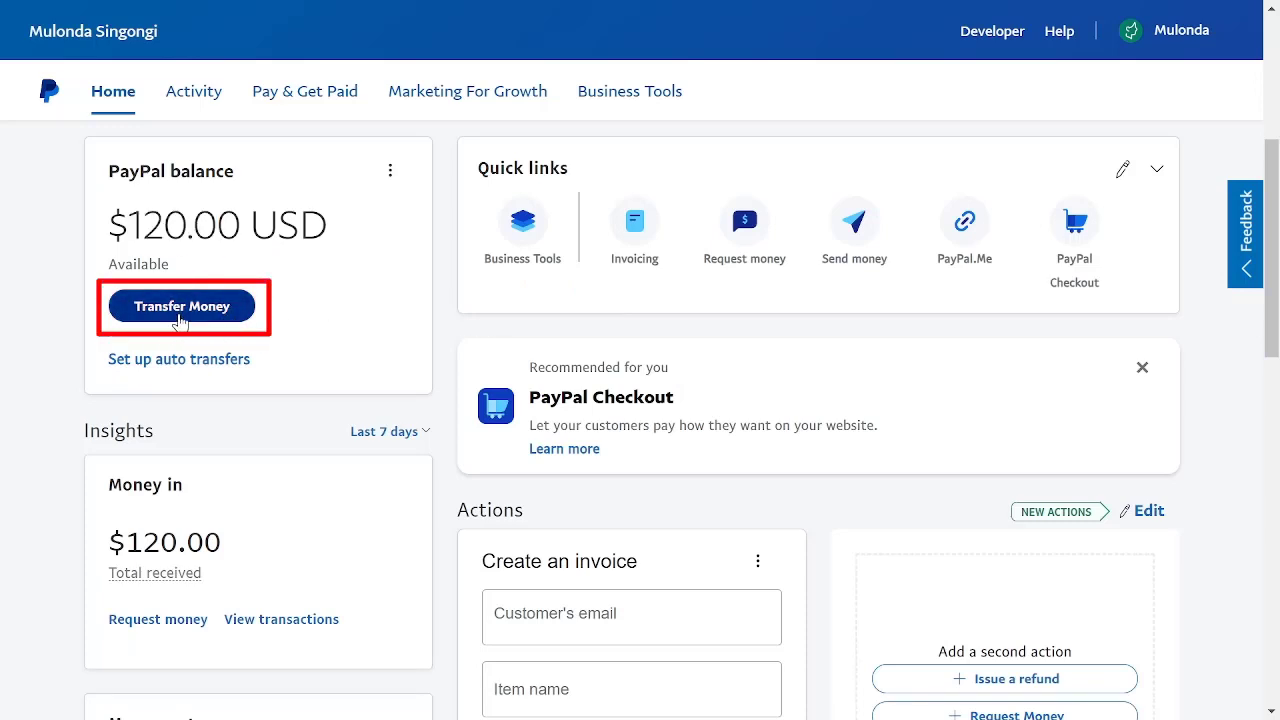
- Transfer the $120.00 USD balance to the Visa debit card as ZK 2,799.61 ZMW, arriving in 1–3 days
click(180, 312)
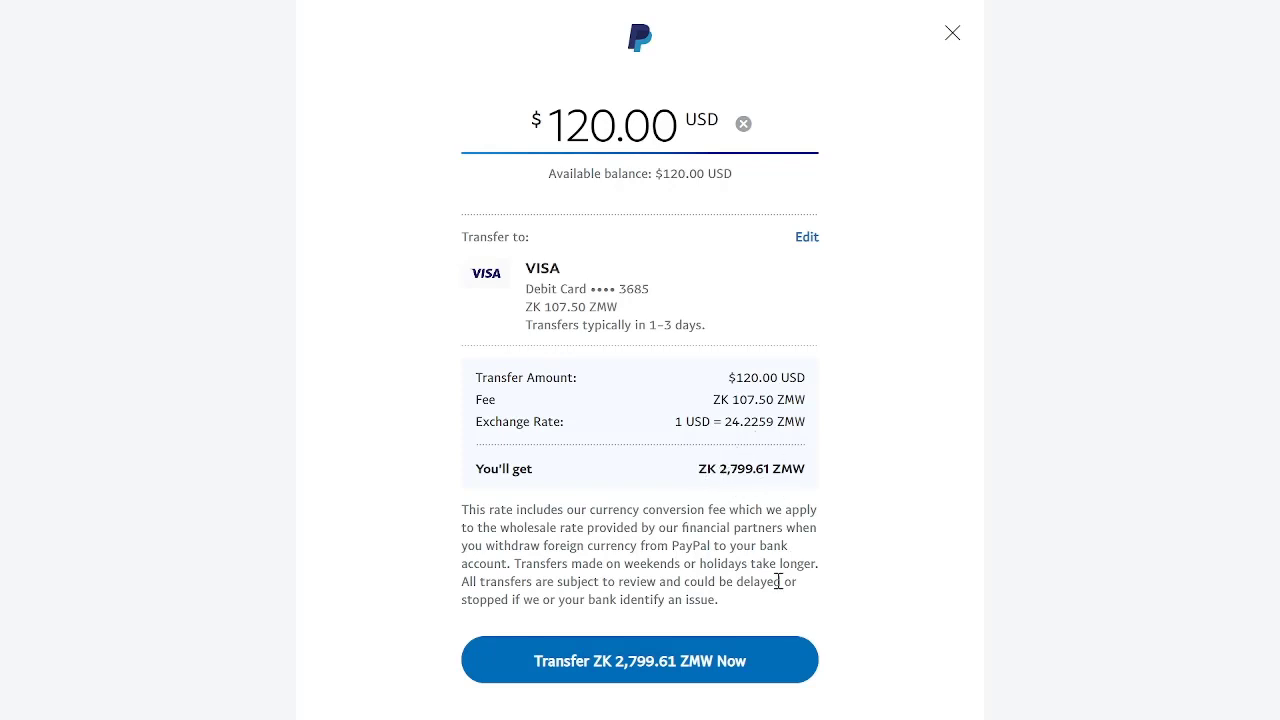
click(643, 679)
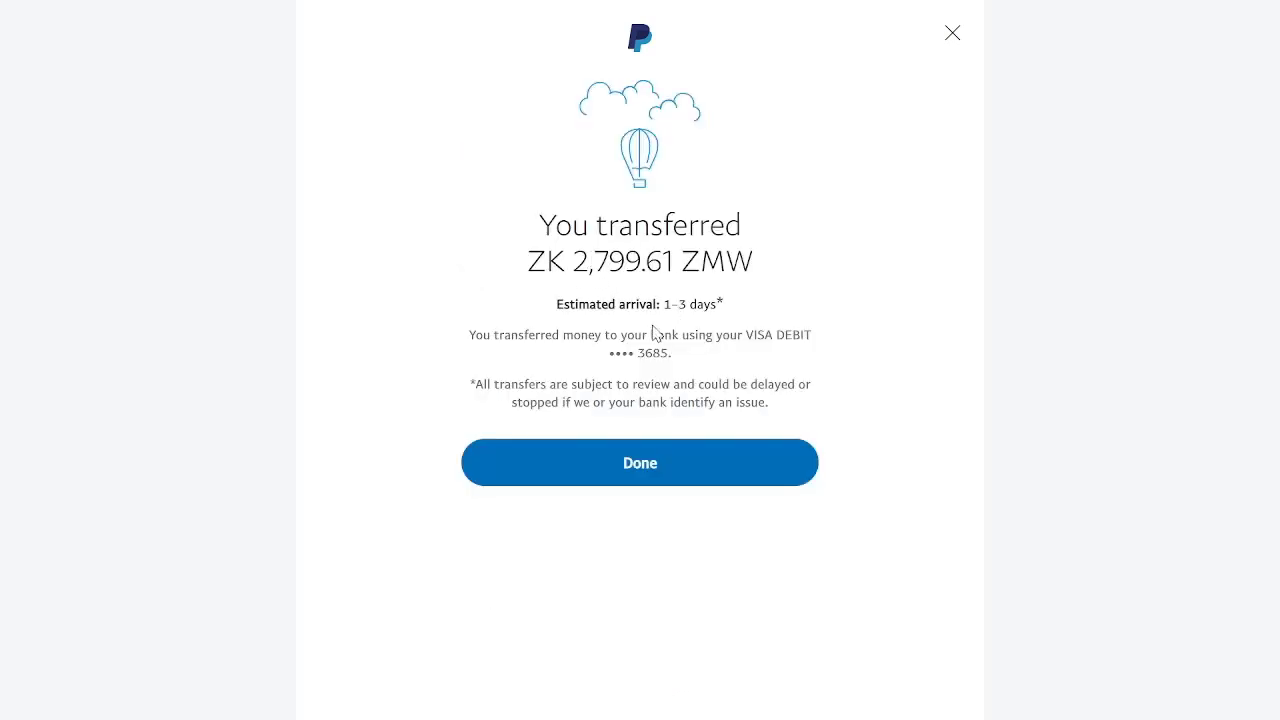
drag(662, 304, 718, 304)
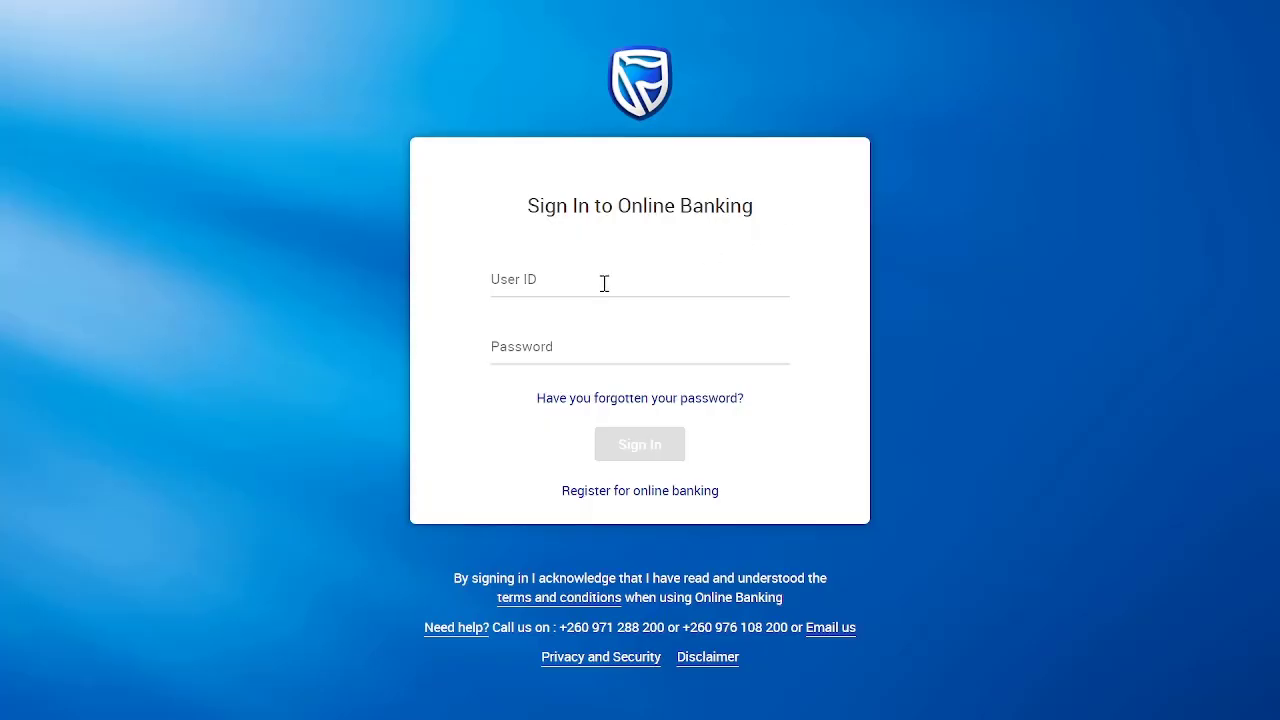
click(603, 280)
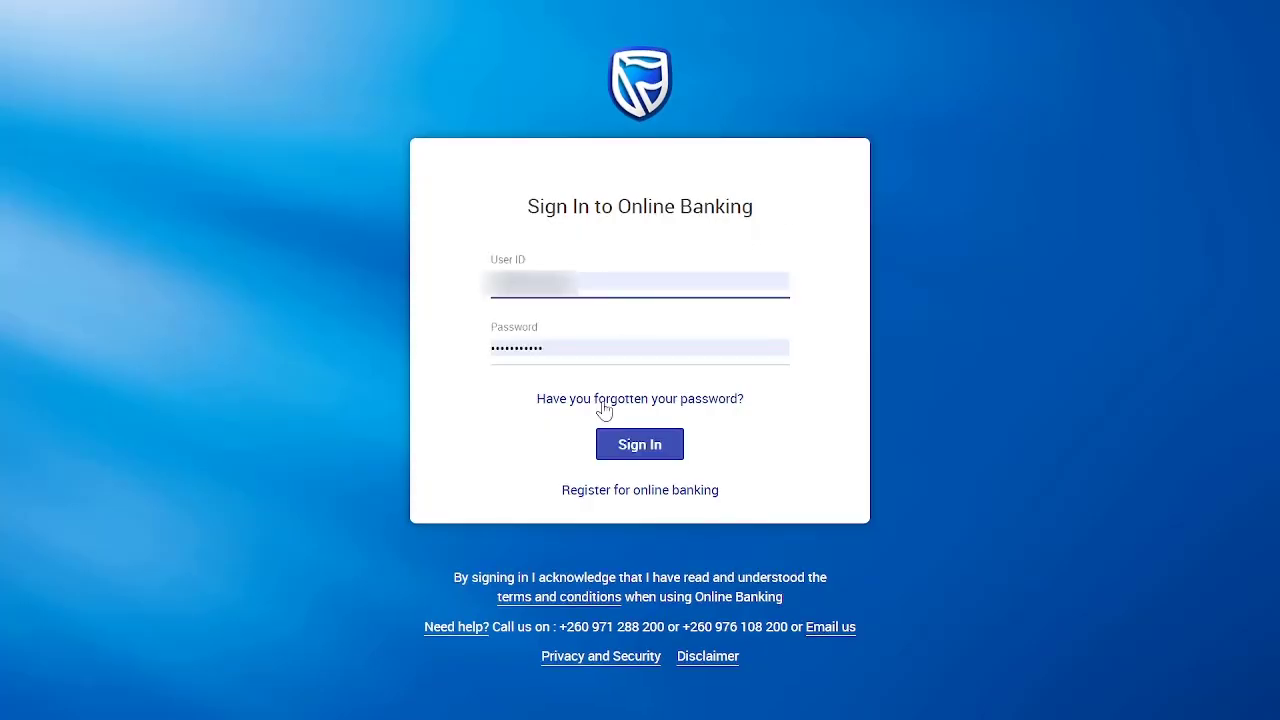
- Sign in to Stanbic online banking with the autofilled User ID and password
click(634, 456)
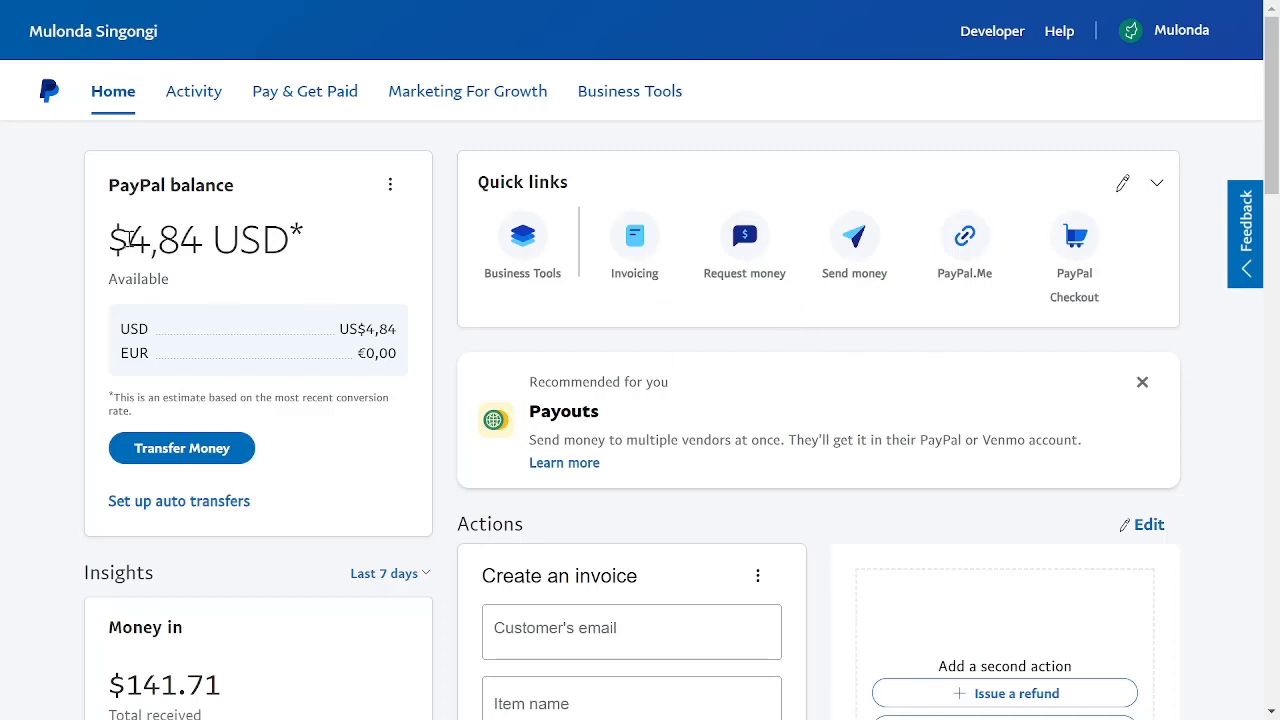
- Highlight the remaining $4,84 USD PayPal balance on the home dashboard
drag(130, 238, 202, 240)
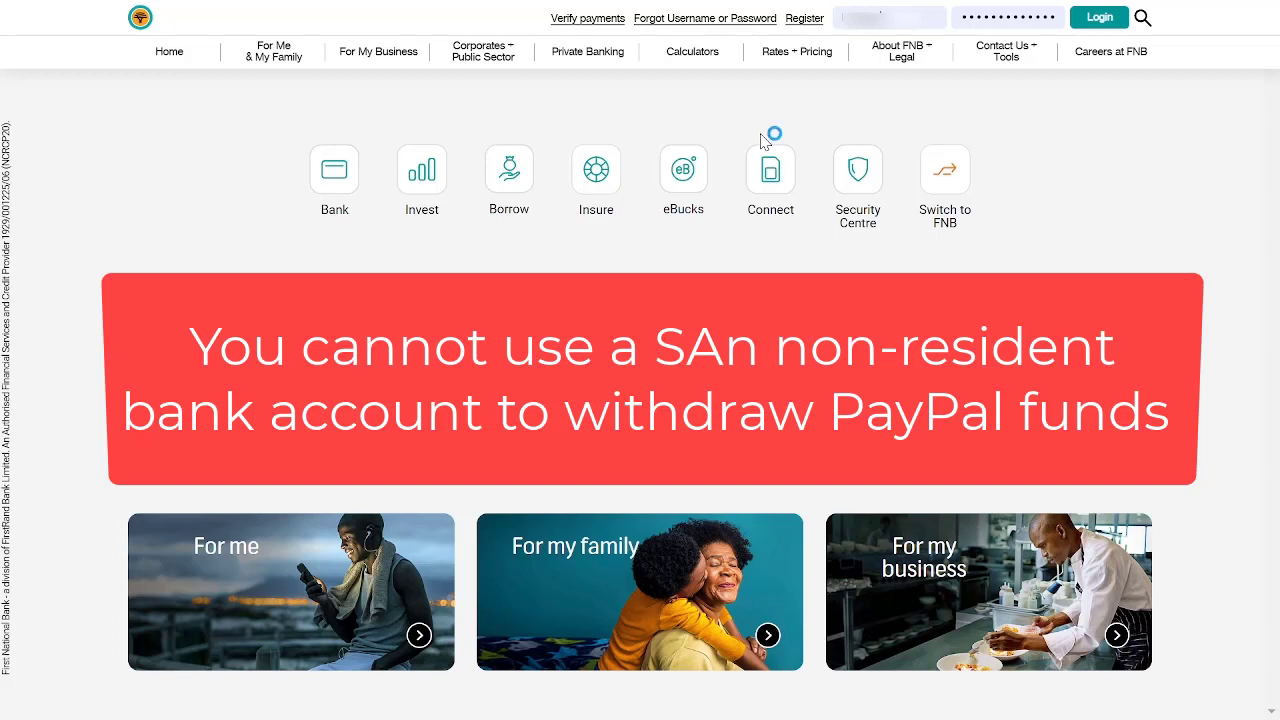
- Log in to FNB Online Banking and go to Forex > Paypal Services
click(1100, 18)
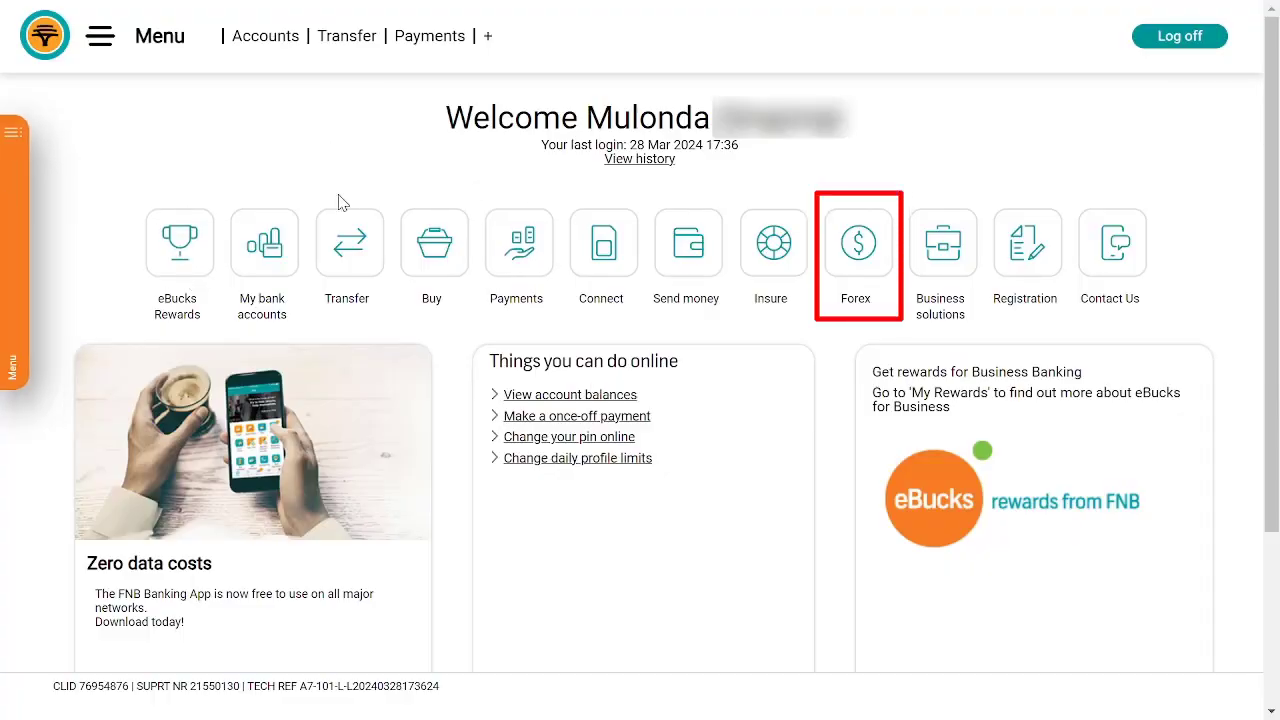
click(871, 266)
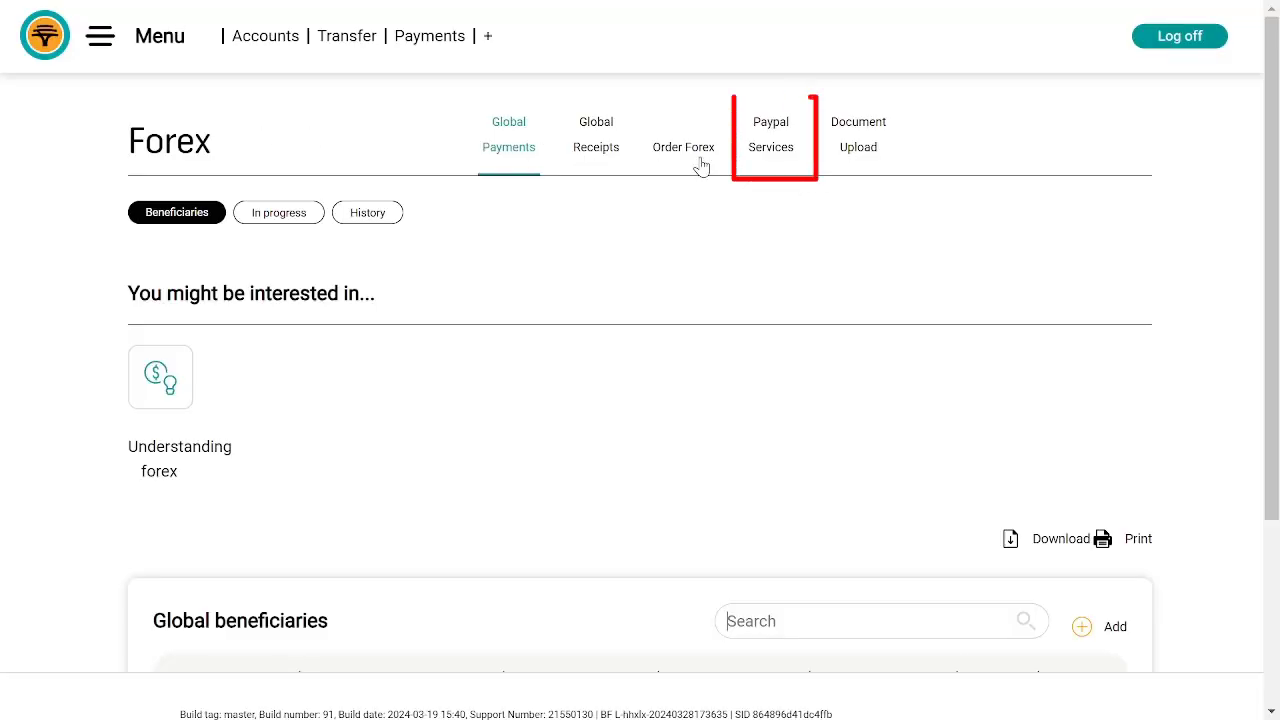
click(771, 151)
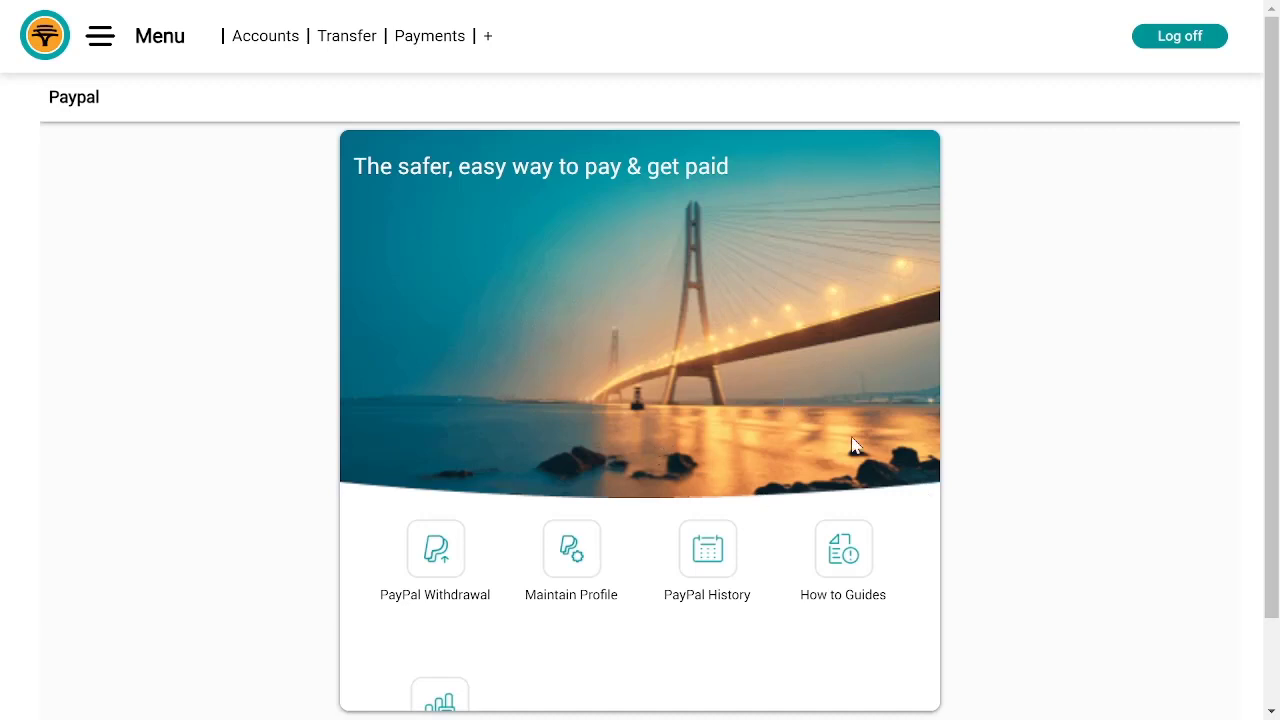
scroll(855, 446, down, 1)
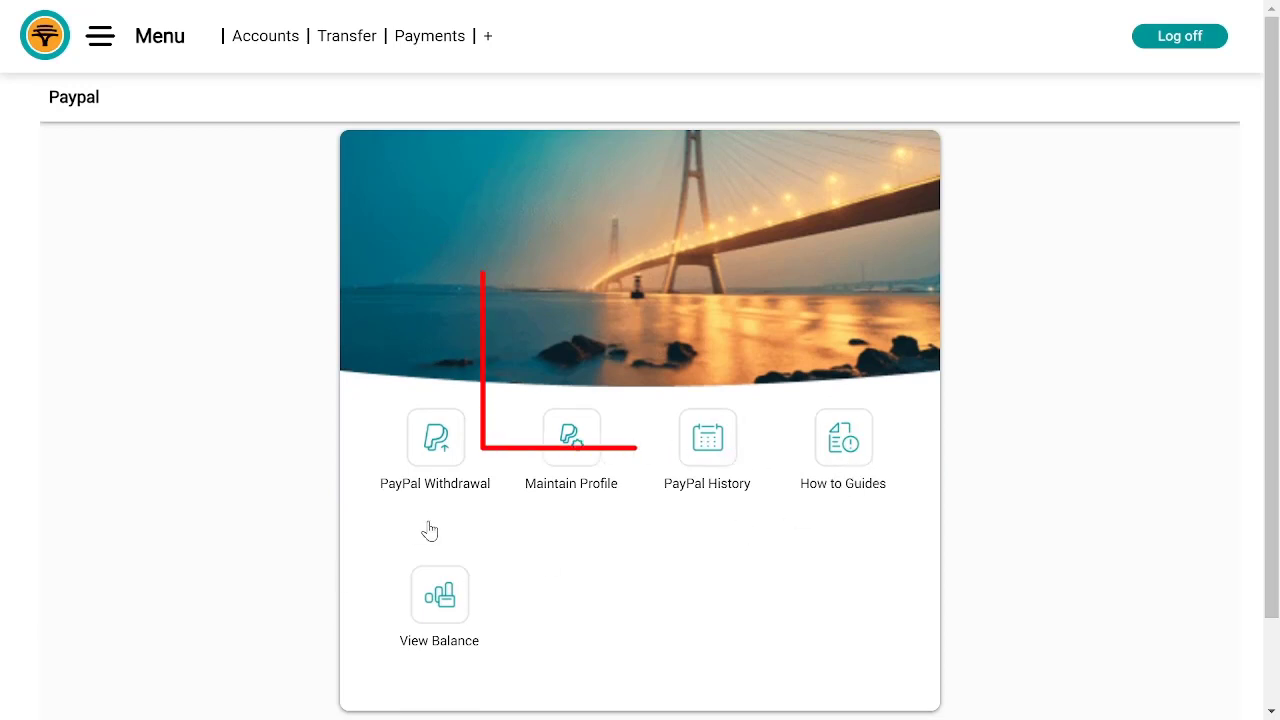
- Request a 4.84 USD PayPal withdrawal into the GOLD BUSINESS ACCOUNT and continue
click(440, 453)
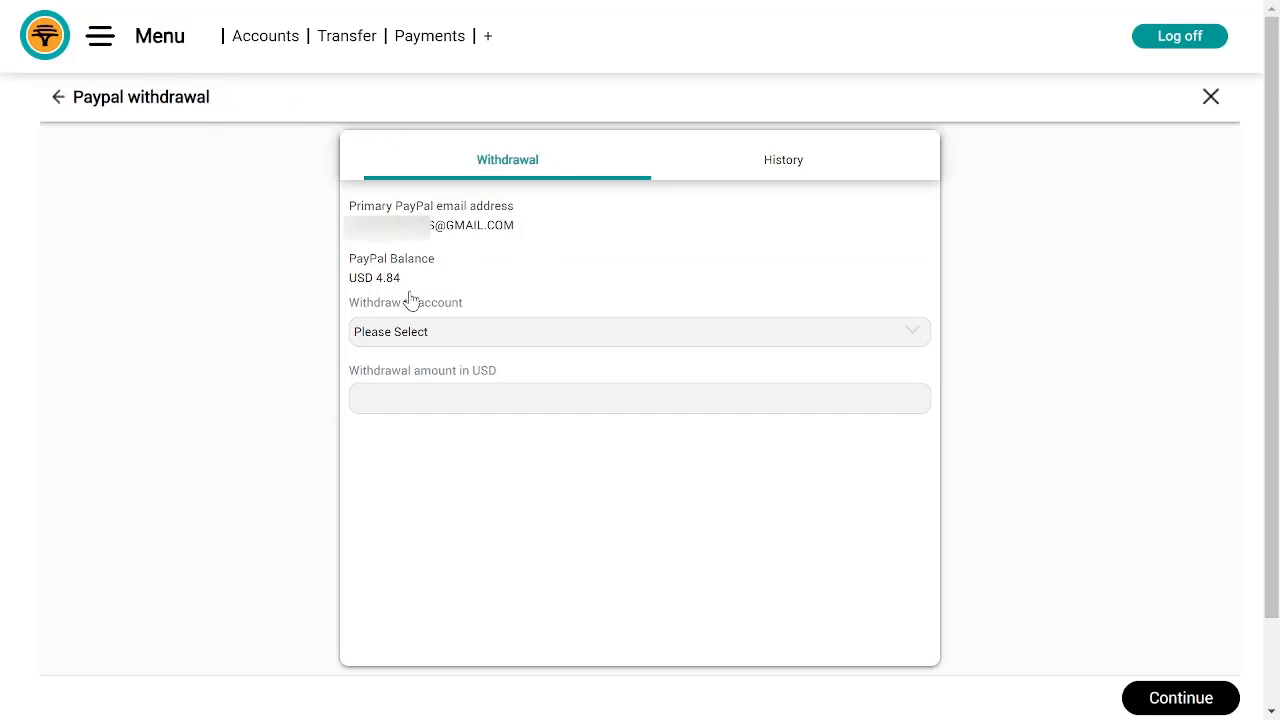
click(445, 341)
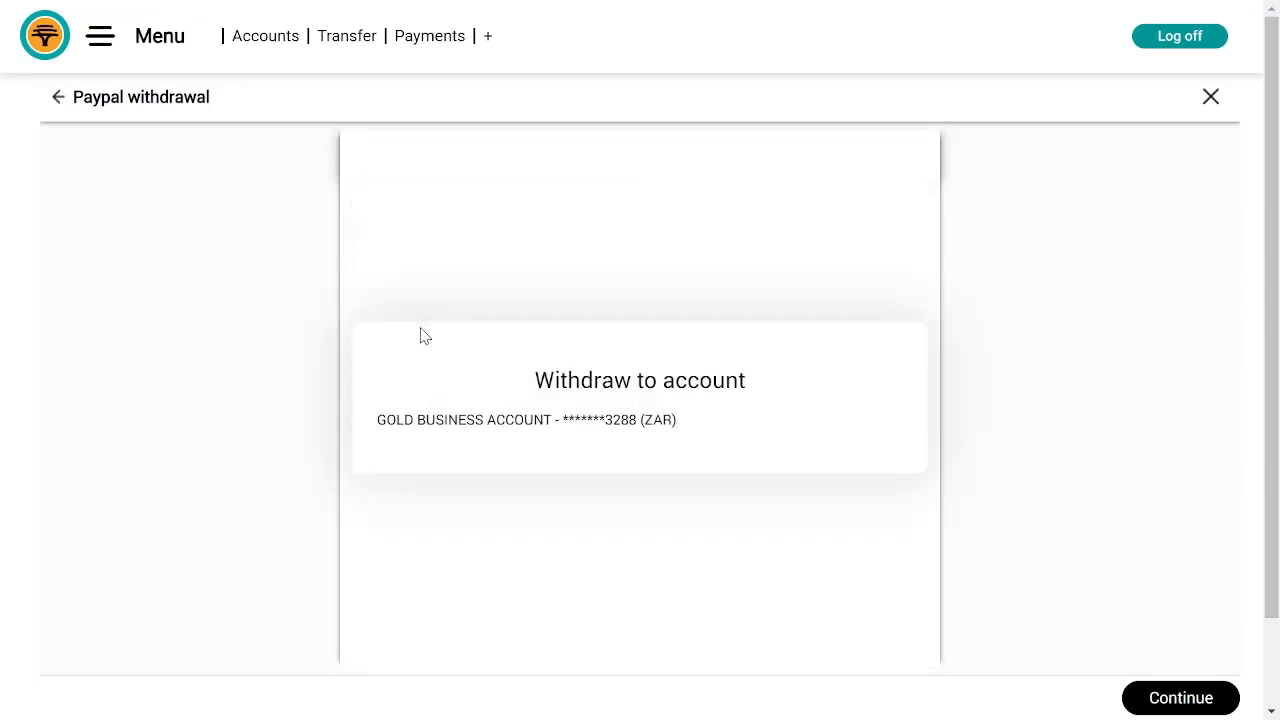
click(563, 424)
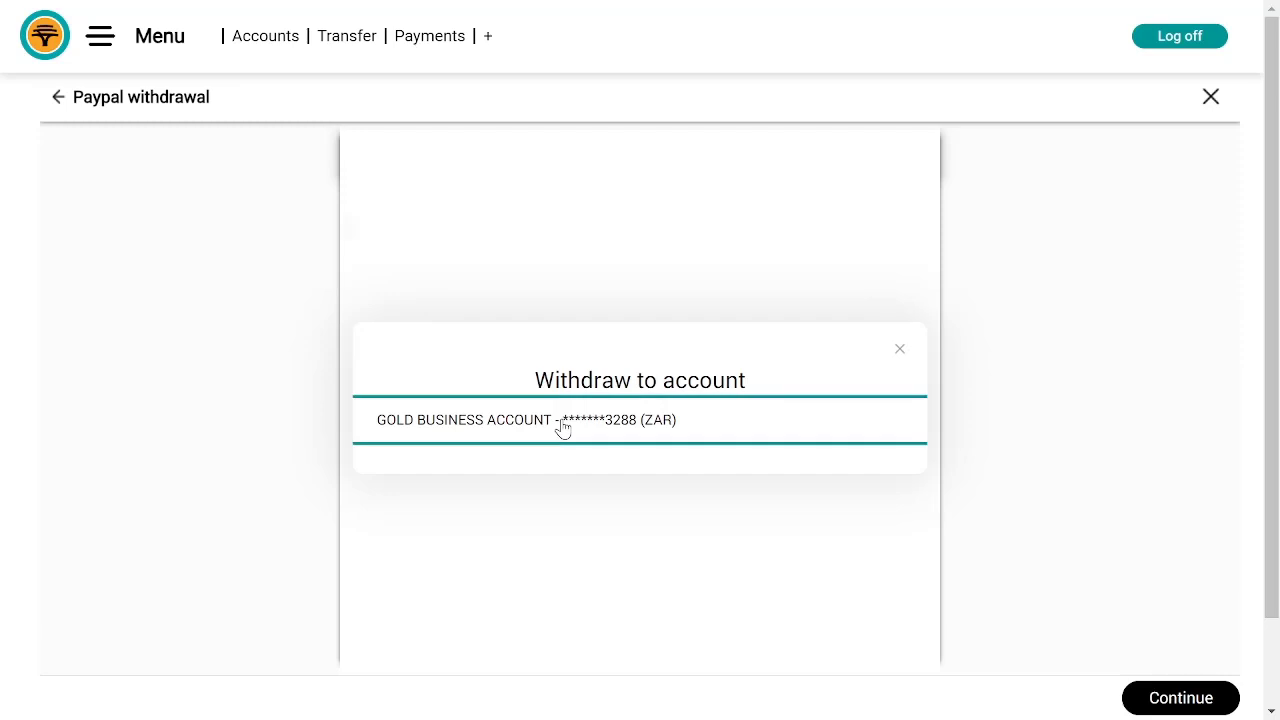
click(497, 392)
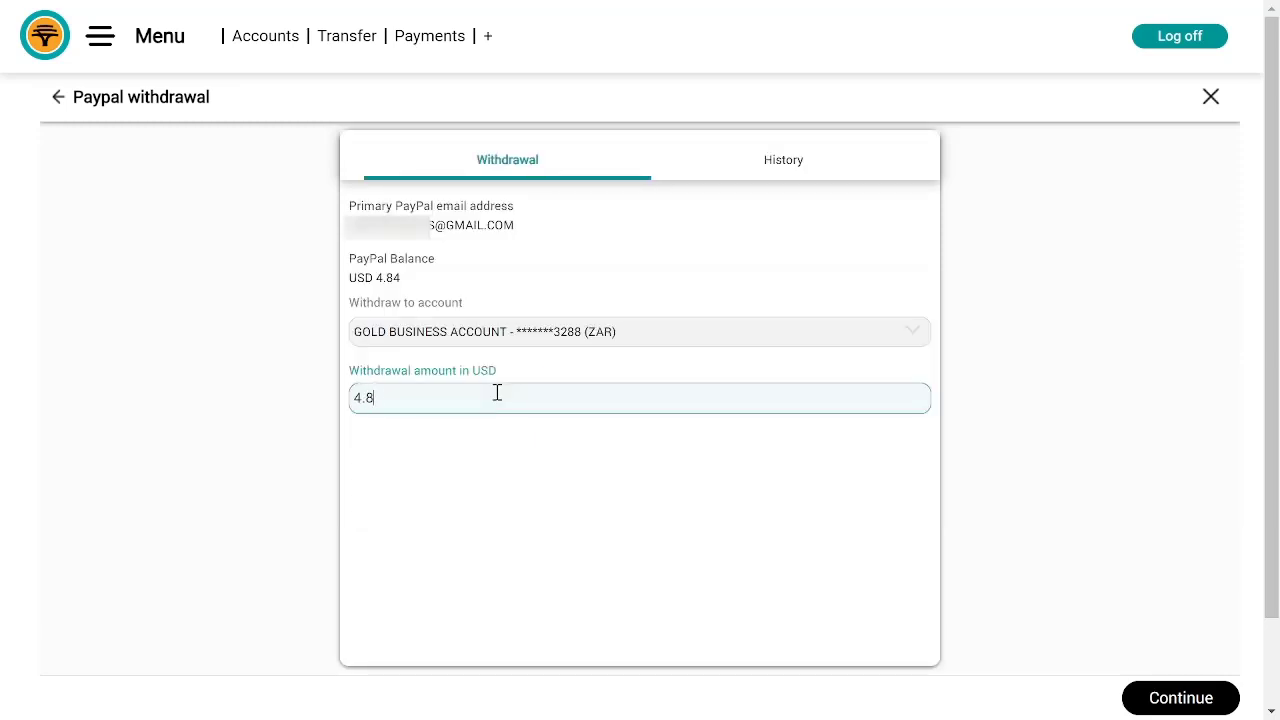
click(1178, 699)
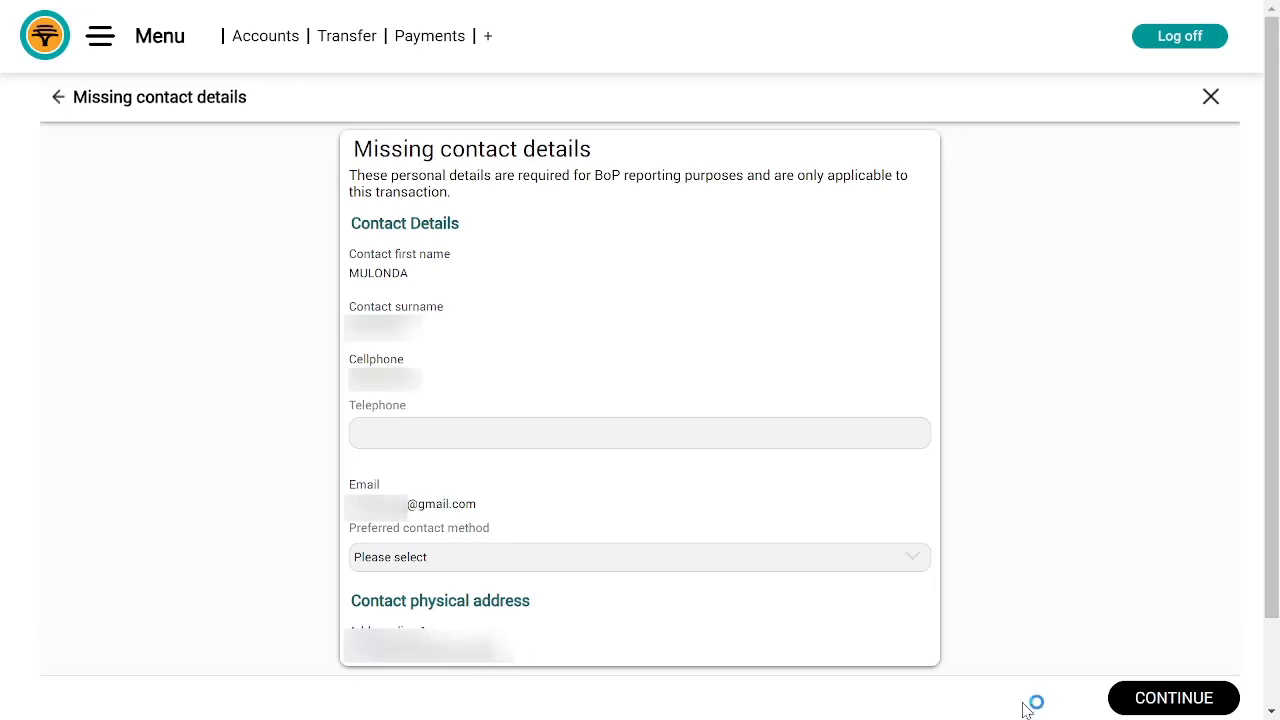
- Complete the Suburb contact detail, then assign BoP code 260 (Travel by non-residents, business travel) to USD 4.84
click(1115, 708)
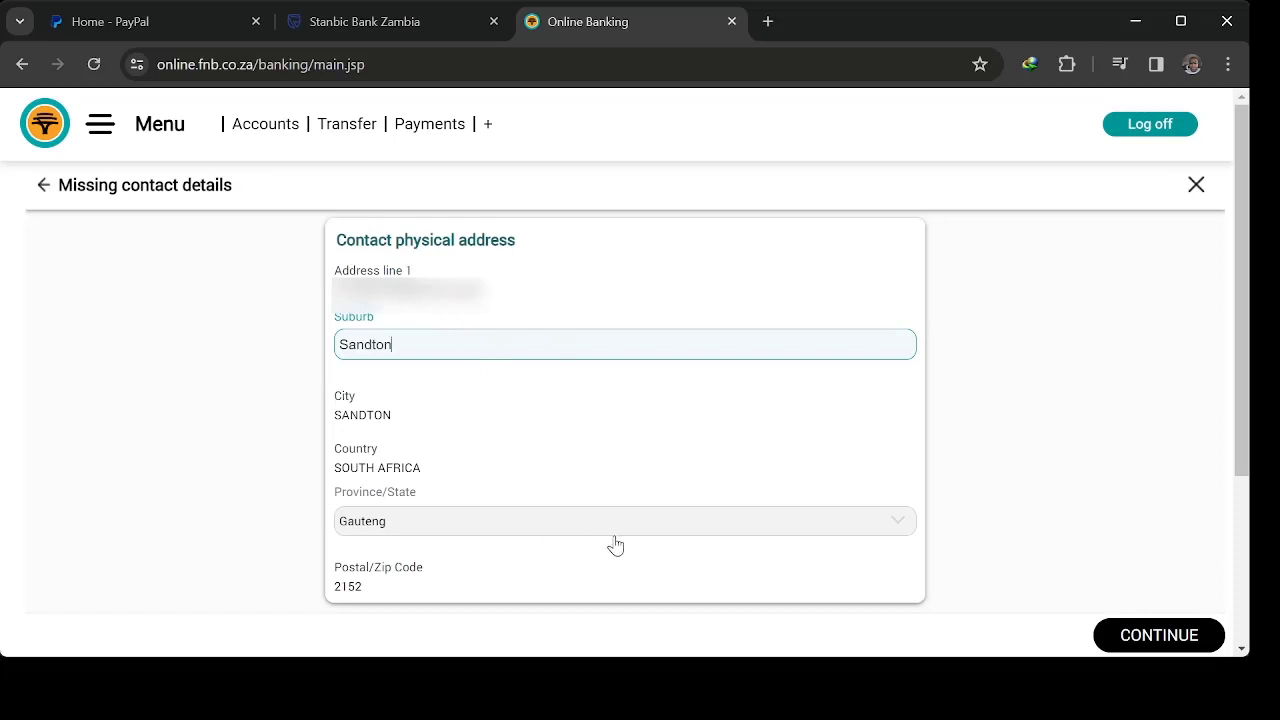
click(1128, 638)
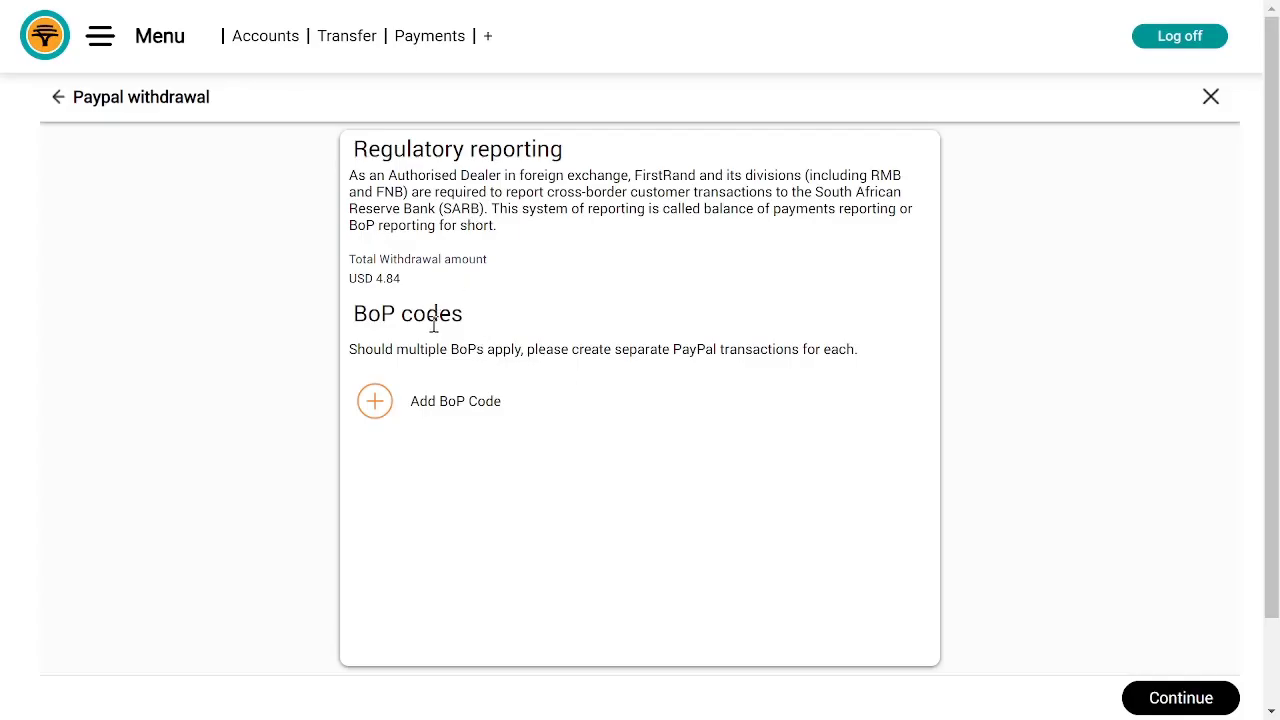
click(375, 403)
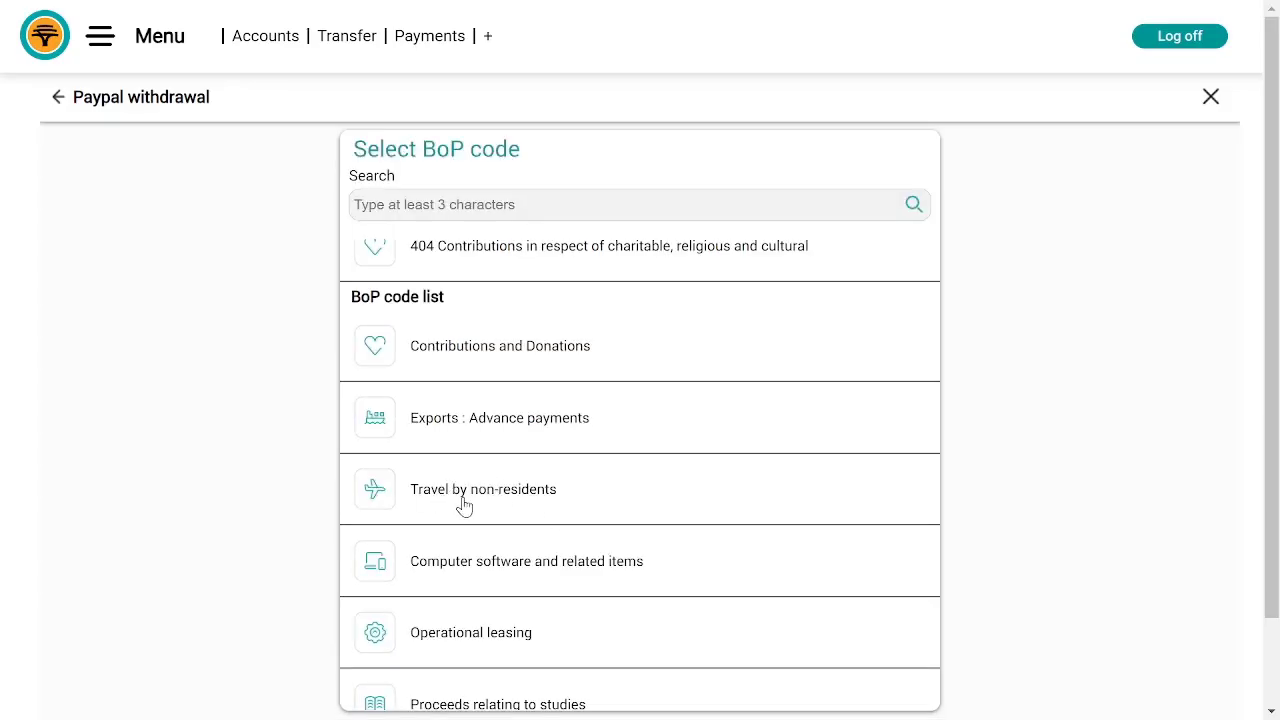
click(614, 518)
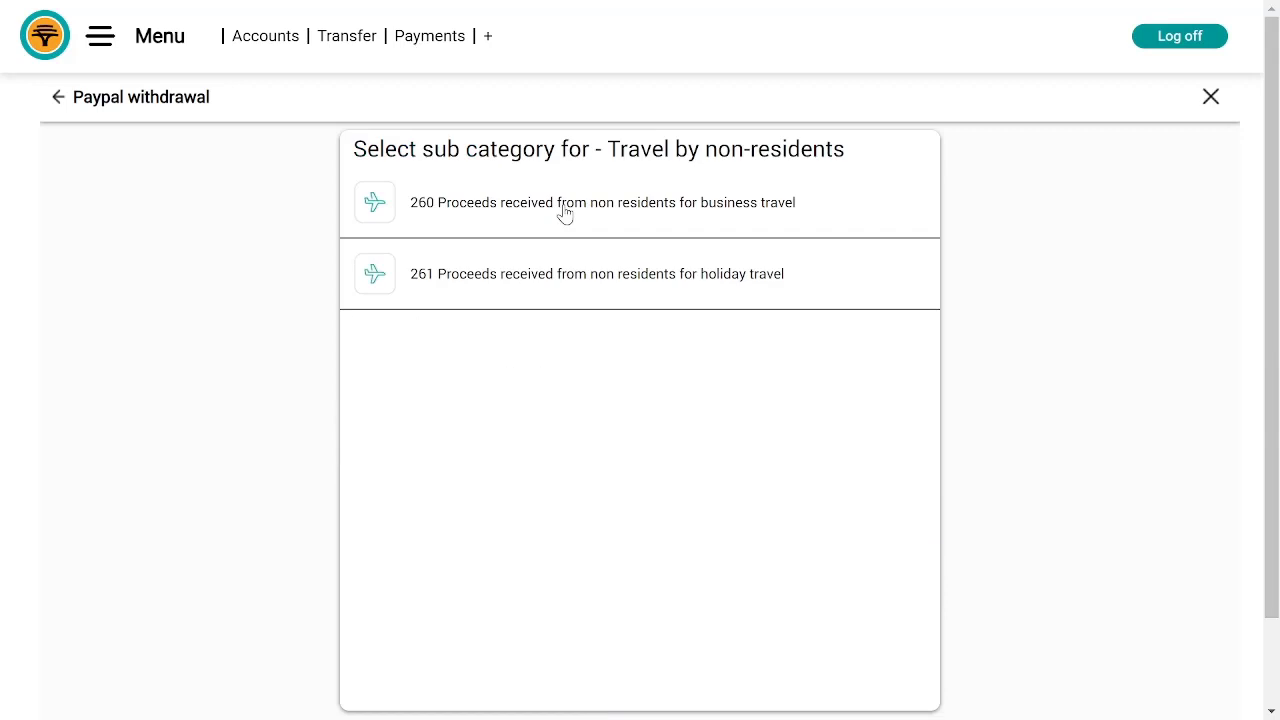
click(565, 213)
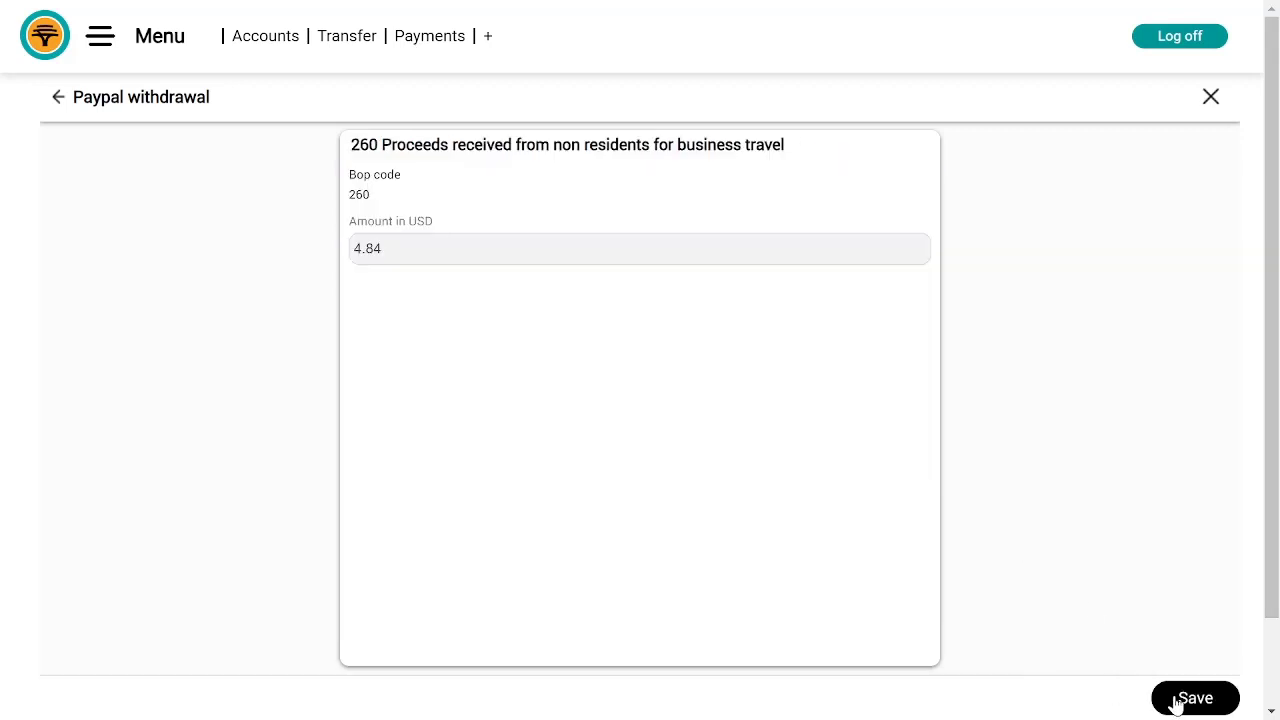
click(1190, 702)
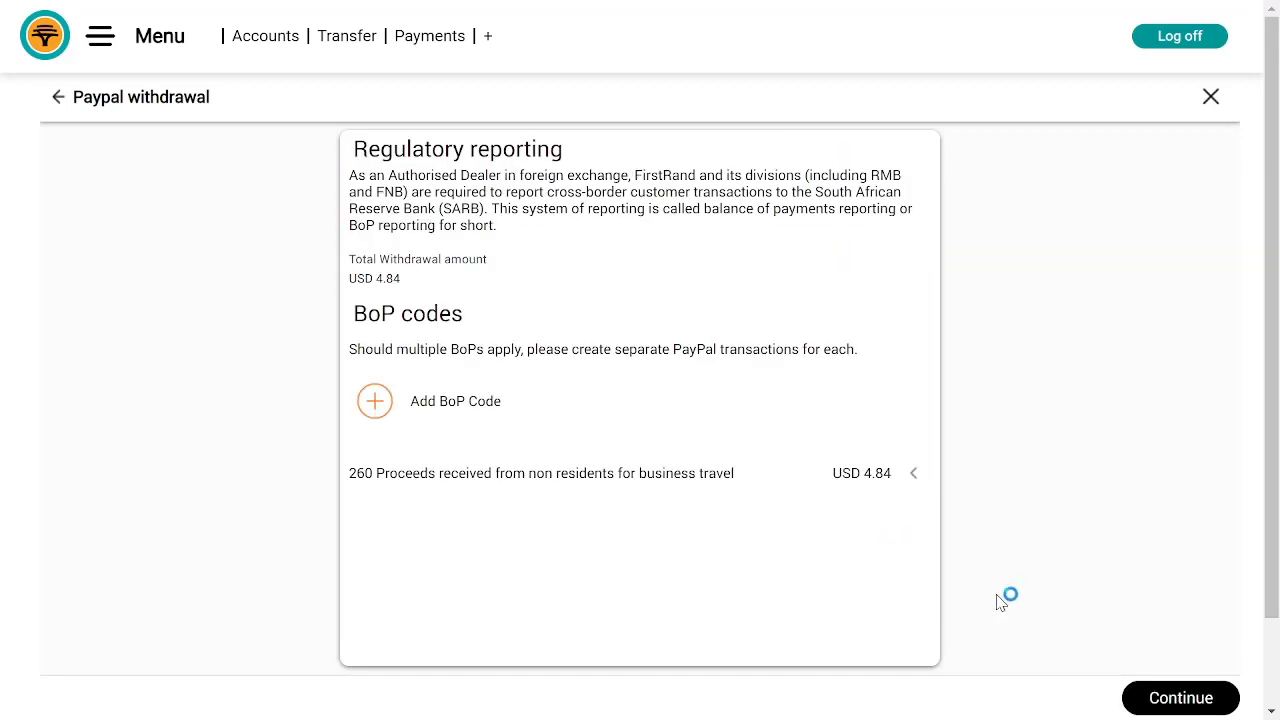
click(1180, 702)
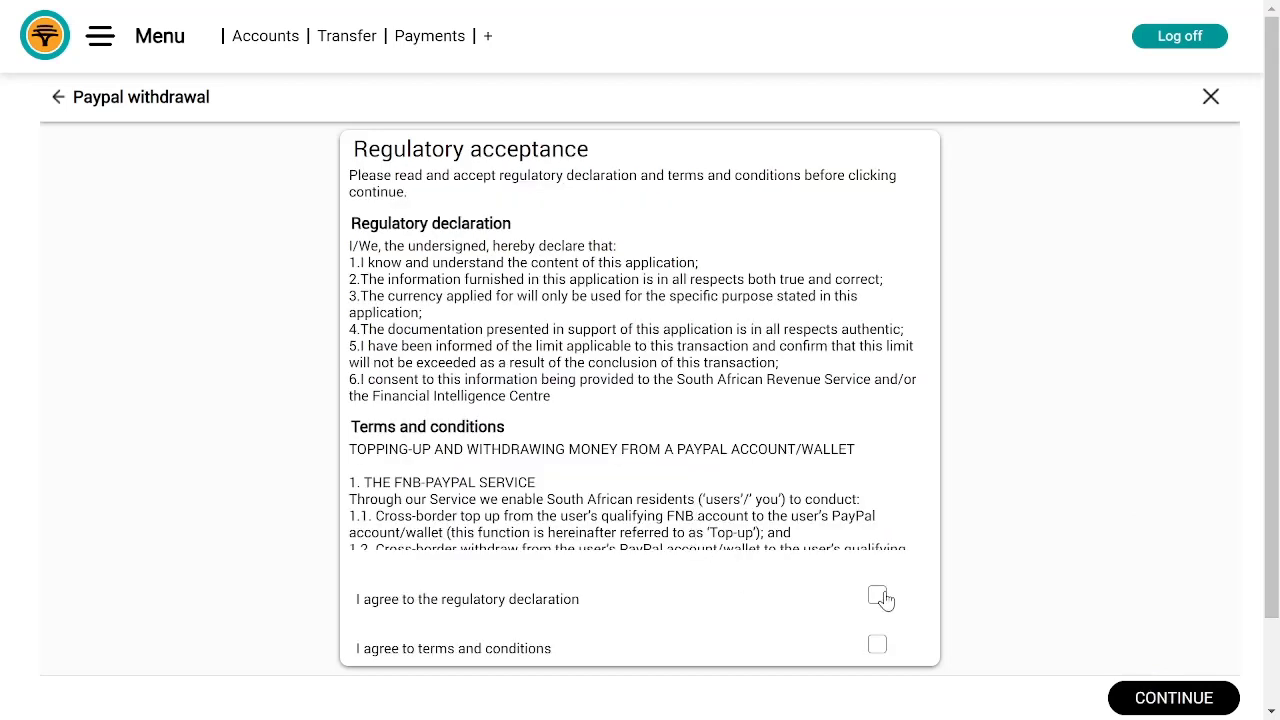
- Accept the declaration and terms, confirm the withdrawal, accept the quote, and view the submitted transaction's details
click(1150, 703)
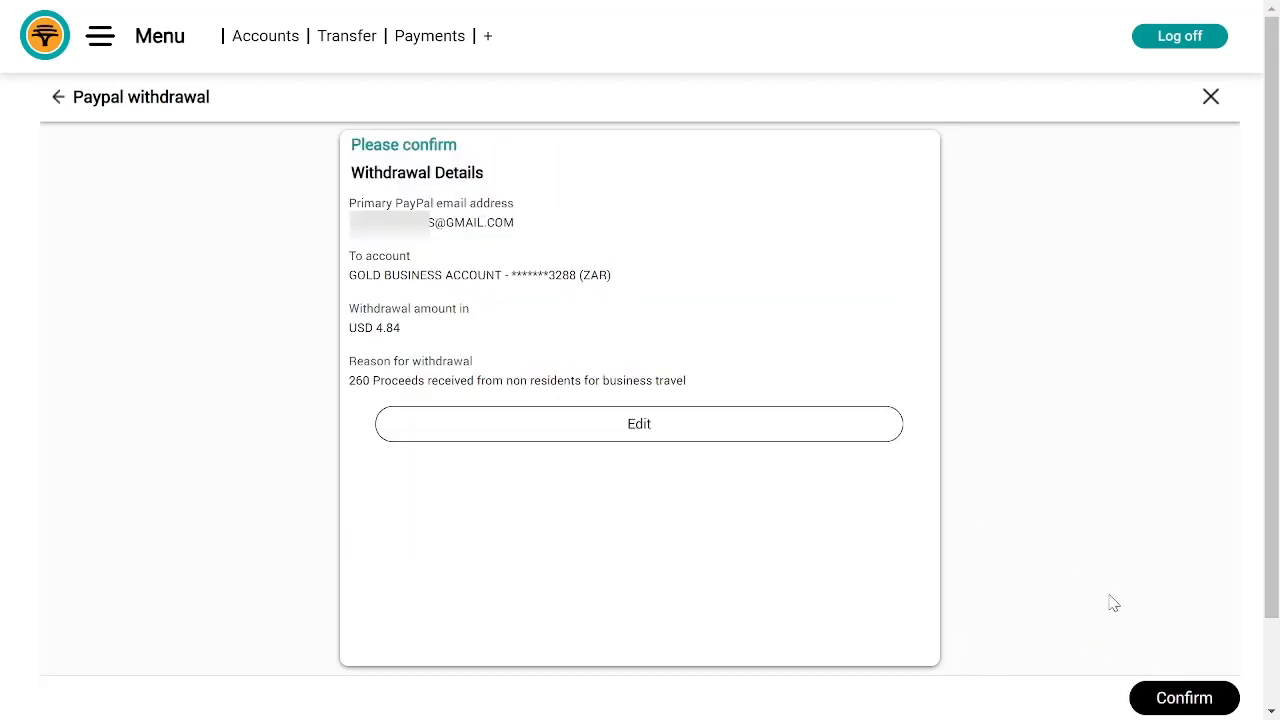
click(1184, 698)
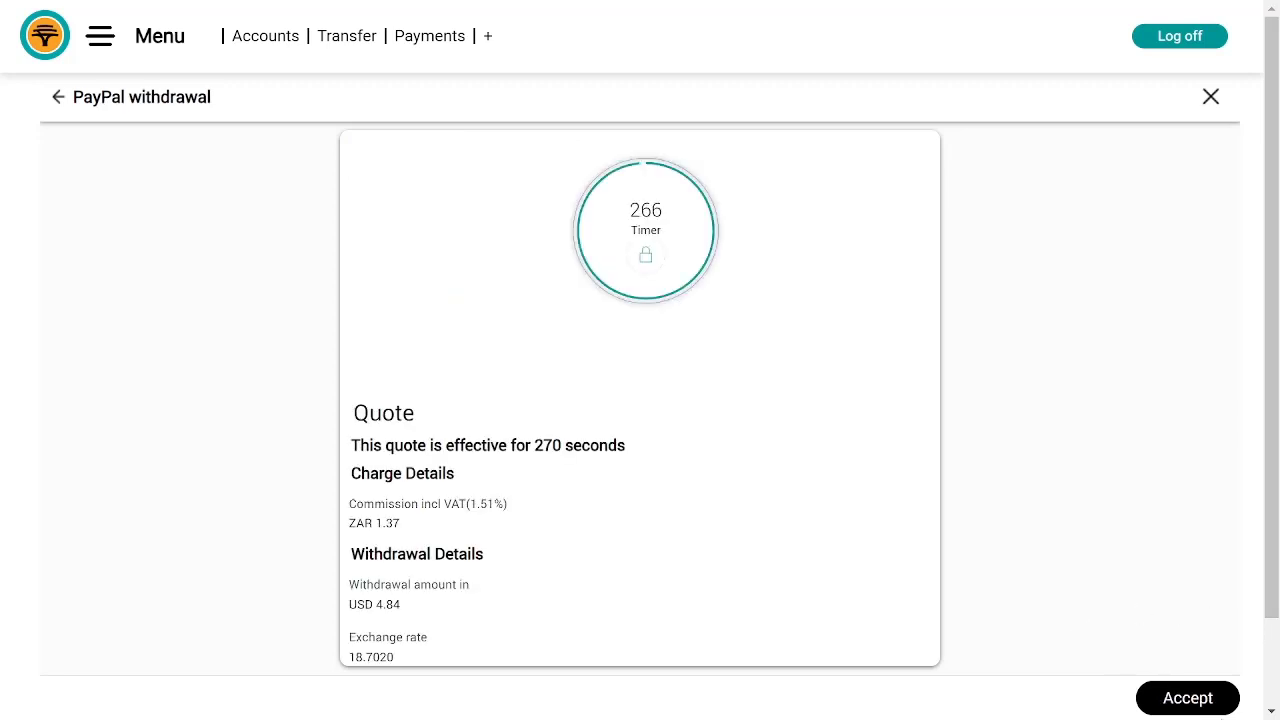
click(1176, 692)
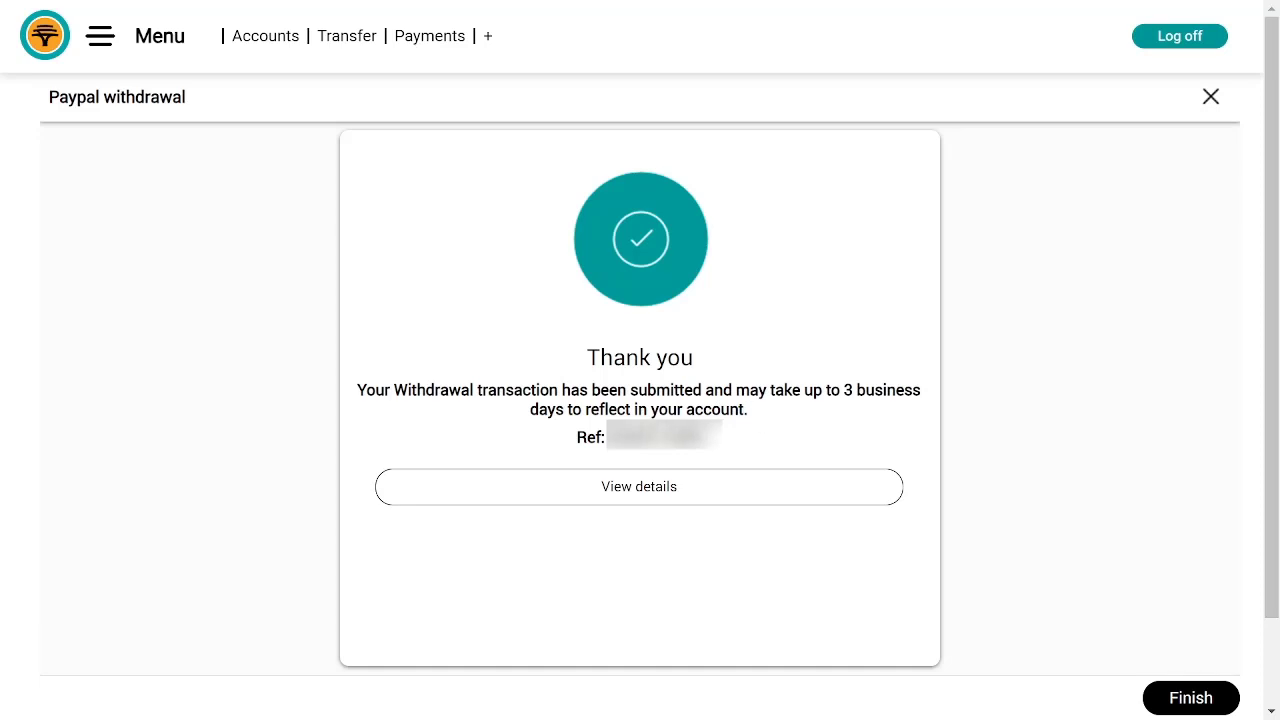
click(657, 493)
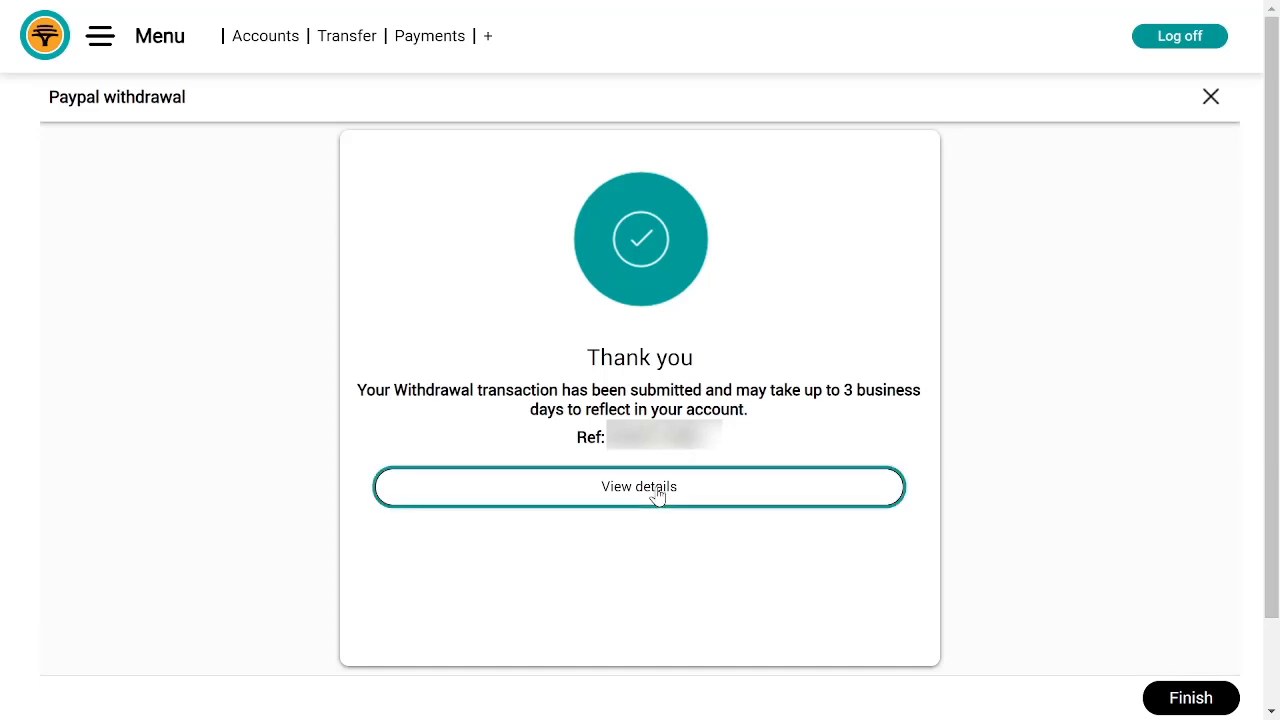